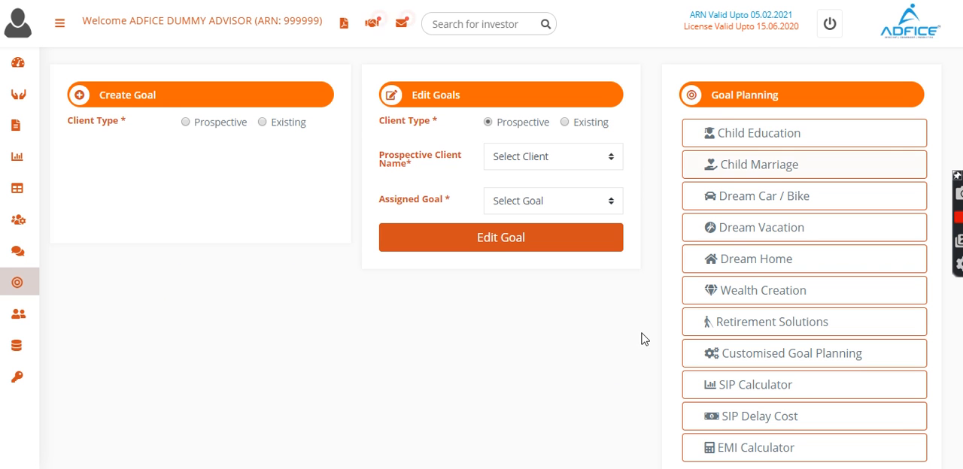
Step: Open the assigned child education goal of the existing client DummyInvestor1 for editing
click(564, 123)
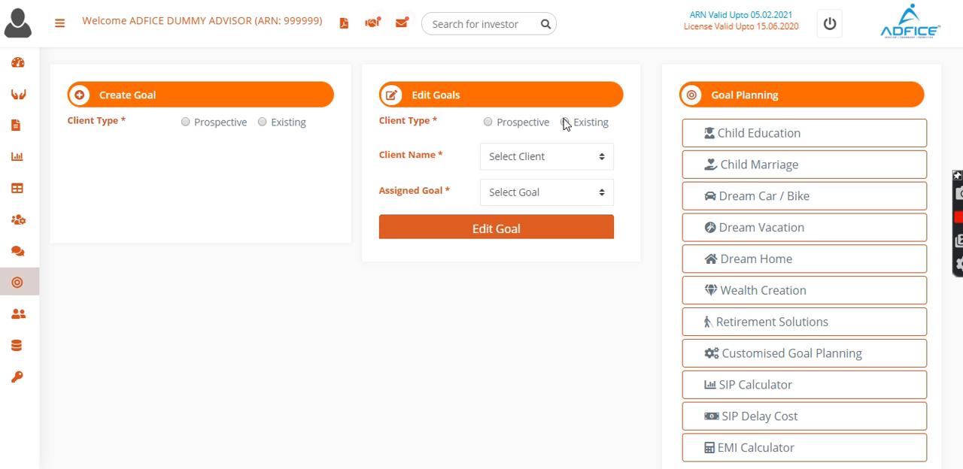
click(563, 164)
click(562, 192)
click(556, 195)
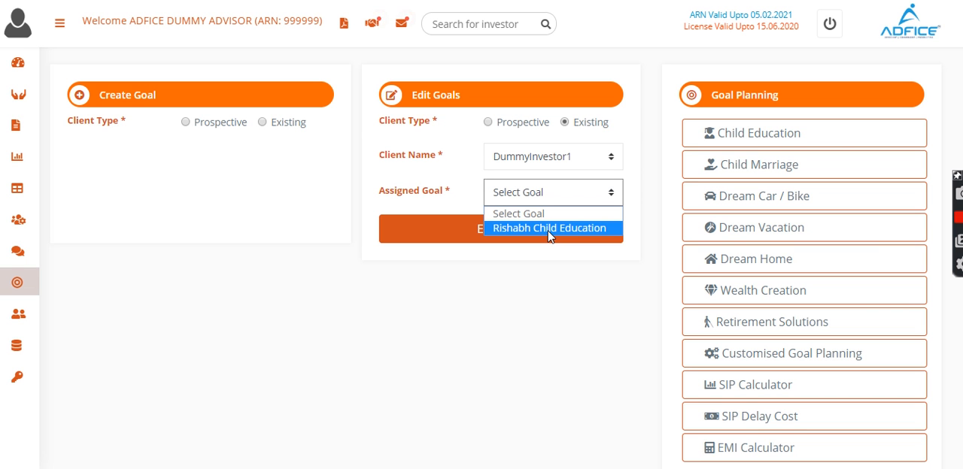
click(550, 229)
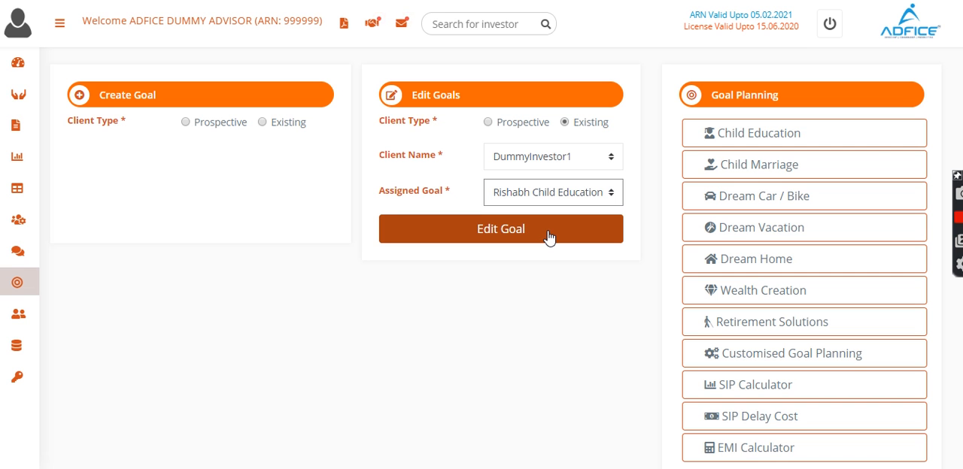
click(548, 235)
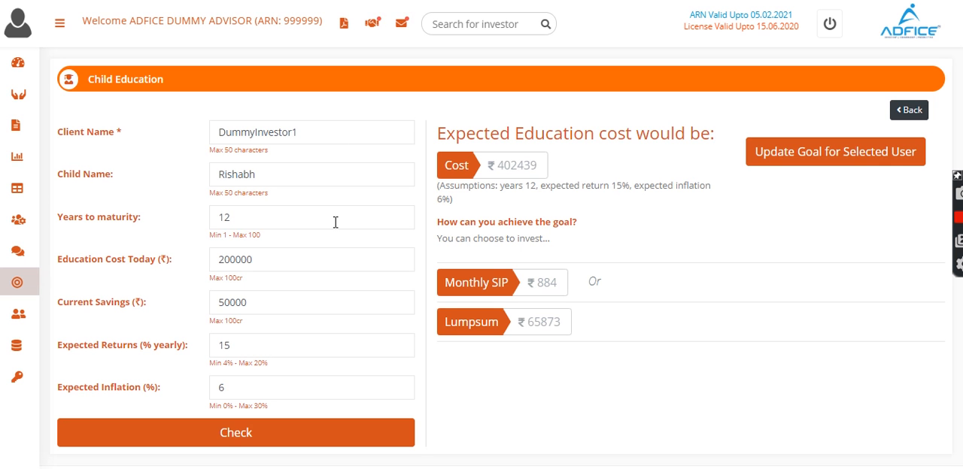
Step: Set the goal's years to maturity to 10, today's education cost to 2000000 and current savings to 500000
click(263, 214)
key(BackSpace)
text(0)
click(272, 257)
text(0)
click(267, 304)
text(0)
Step: Set the expected yearly returns to 14% and the expected inflation to 5%
click(260, 345)
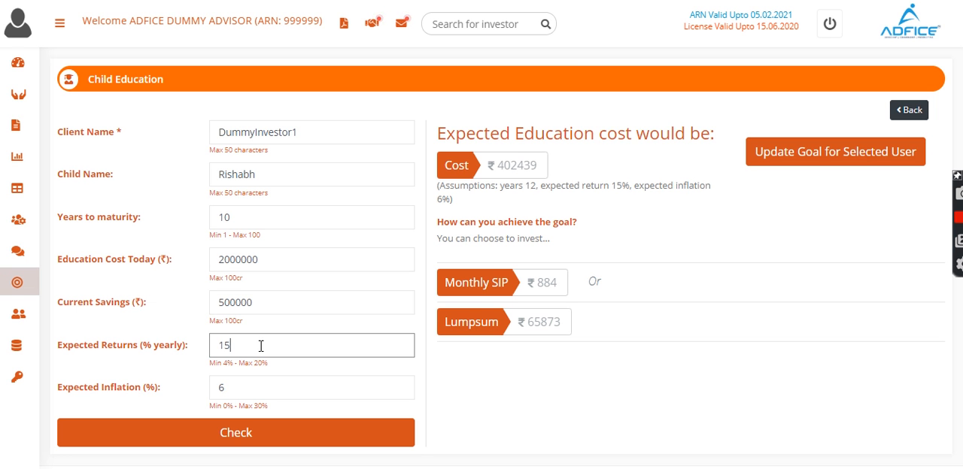
key(BackSpace)
text(4)
click(254, 395)
key(BackSpace)
text(5)
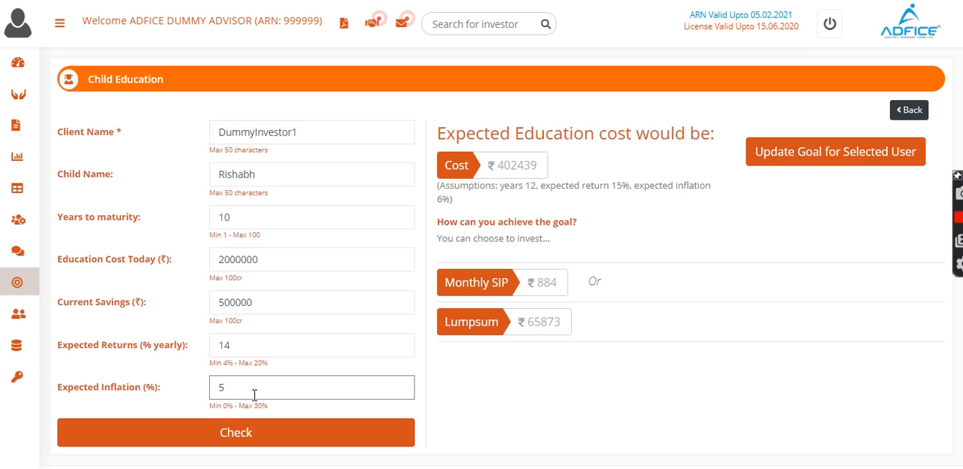
Step: Recalculate the education cost and save the updated goal for the selected client
click(236, 443)
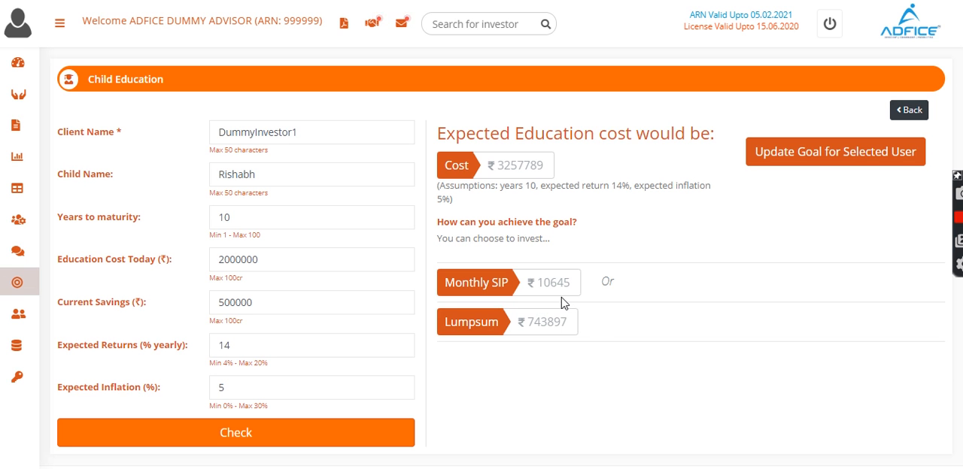
click(858, 158)
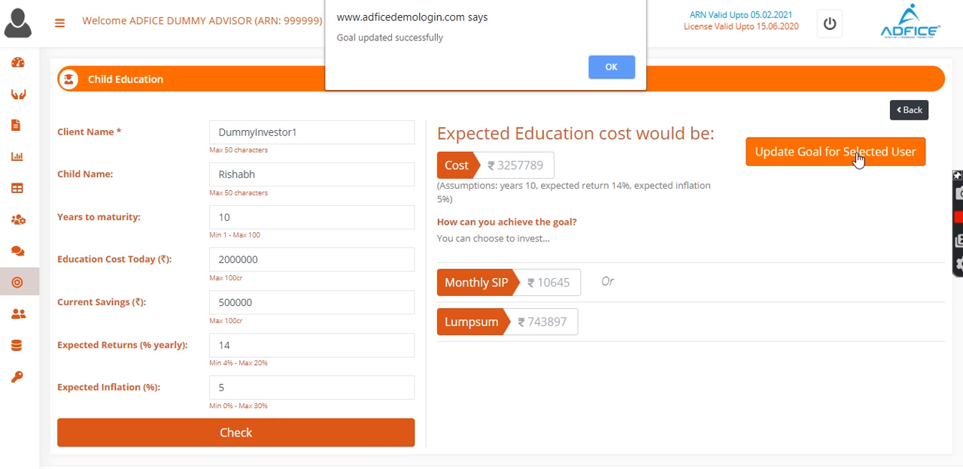
click(611, 68)
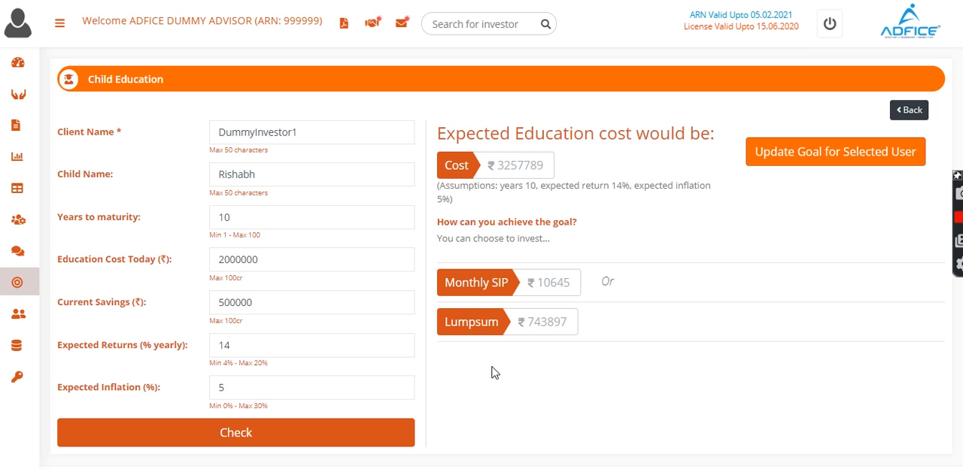
Step: Open Goal Mapping and load the investor's assets and goals
click(69, 315)
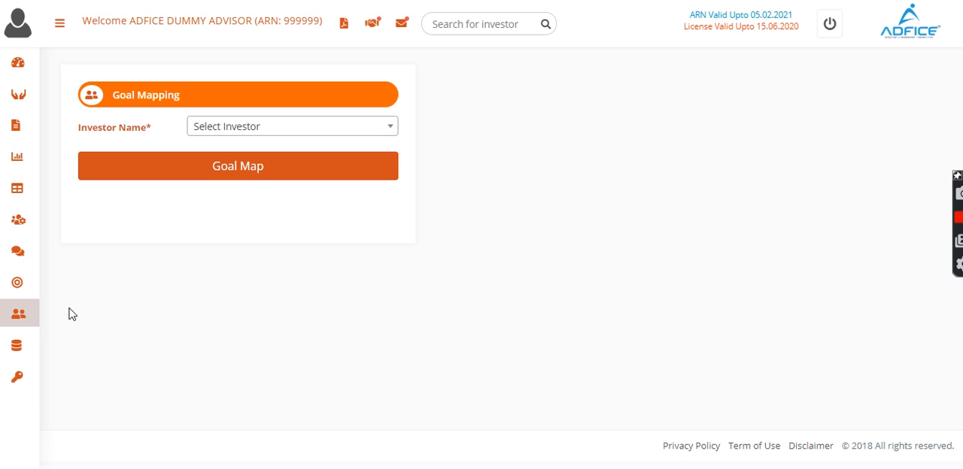
click(351, 128)
click(316, 205)
click(296, 176)
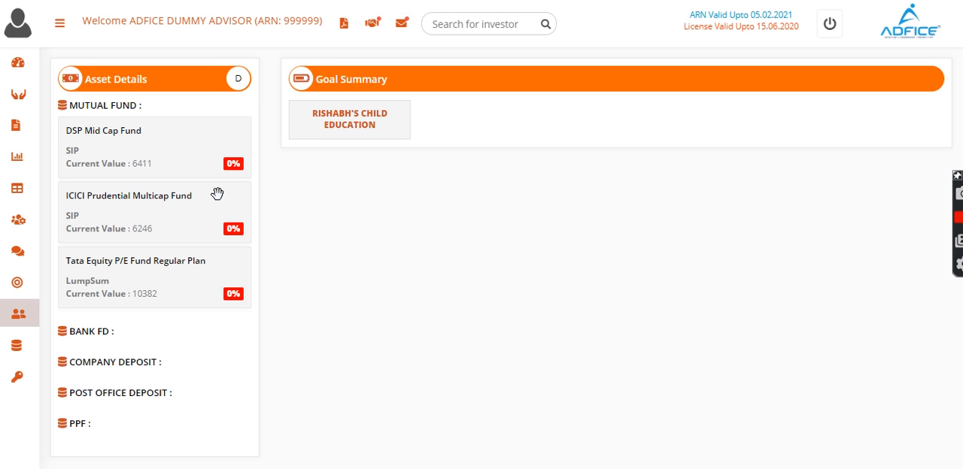
Step: Show the child education goal's details and review its achievement and tagged assets
scroll(429, 309, down, 2)
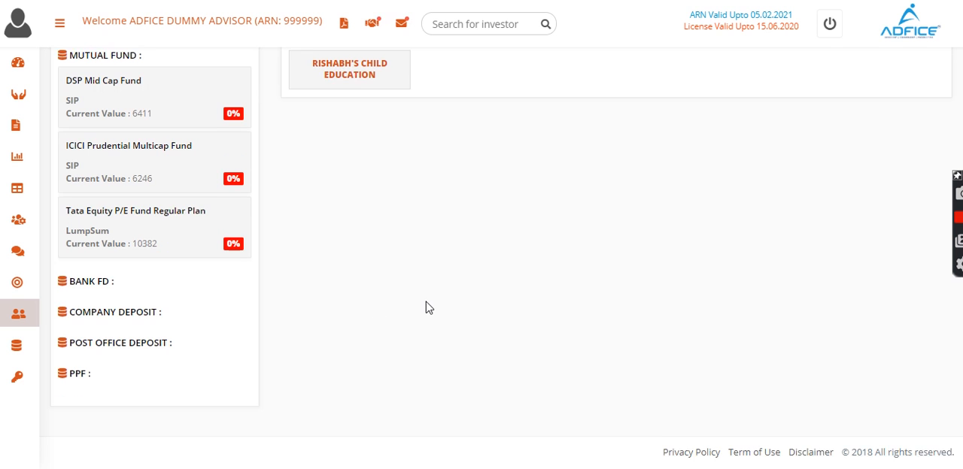
click(343, 64)
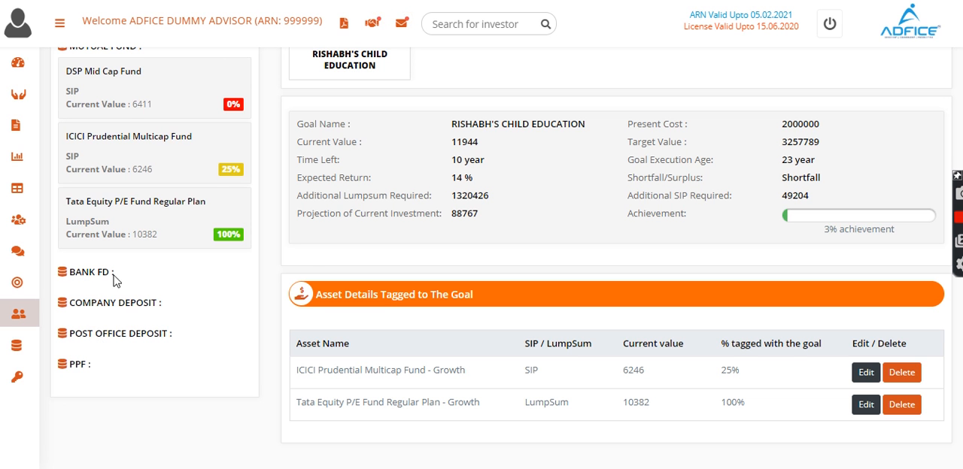
scroll(128, 222, up, 1)
scroll(128, 224, down, 1)
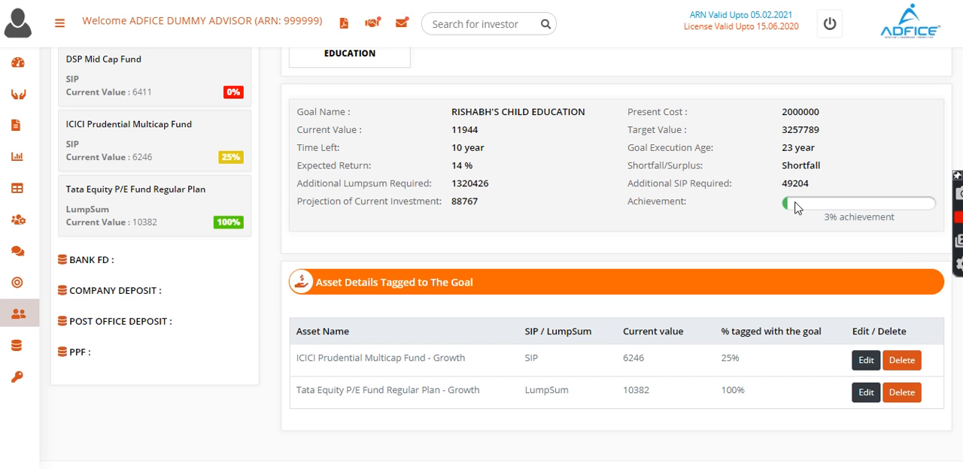
scroll(524, 169, up, 1)
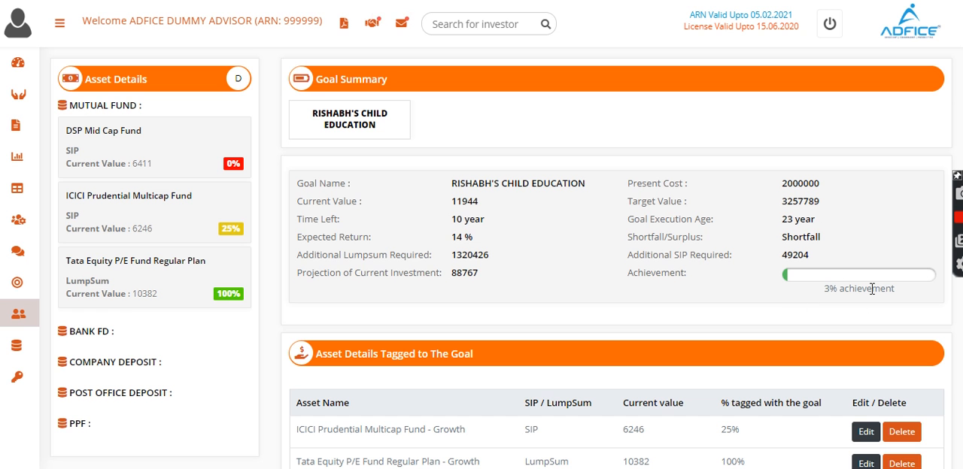
Step: Set the percentage of the ICICI Prudential Multicap Fund tagged with the child education goal to 100
scroll(795, 338, down, 2)
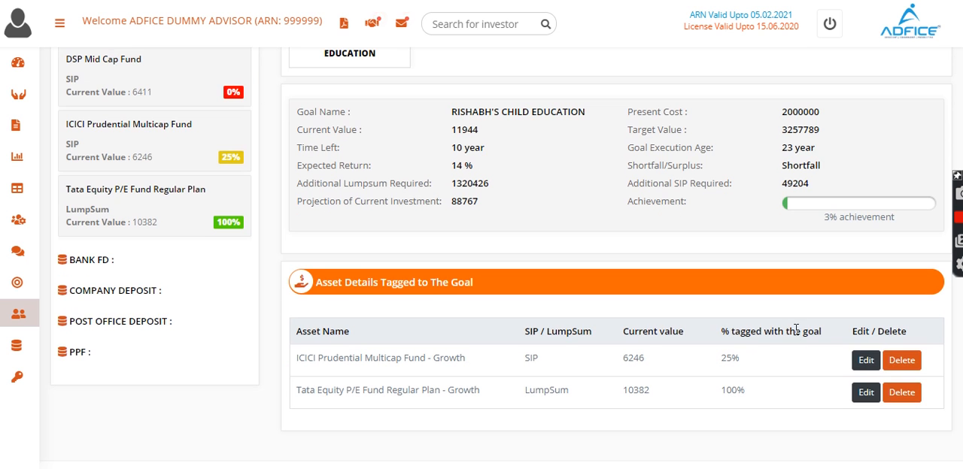
click(866, 360)
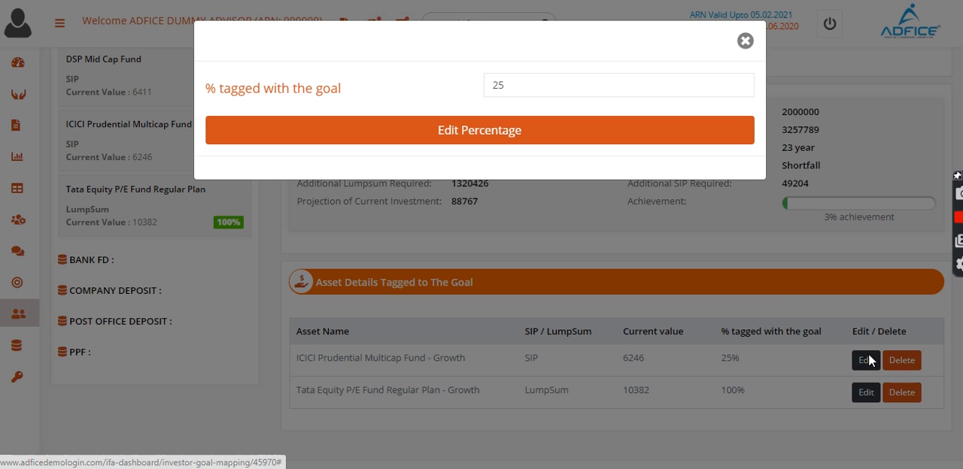
click(506, 86)
key(BackSpace)
key(BackSpace)
text(100)
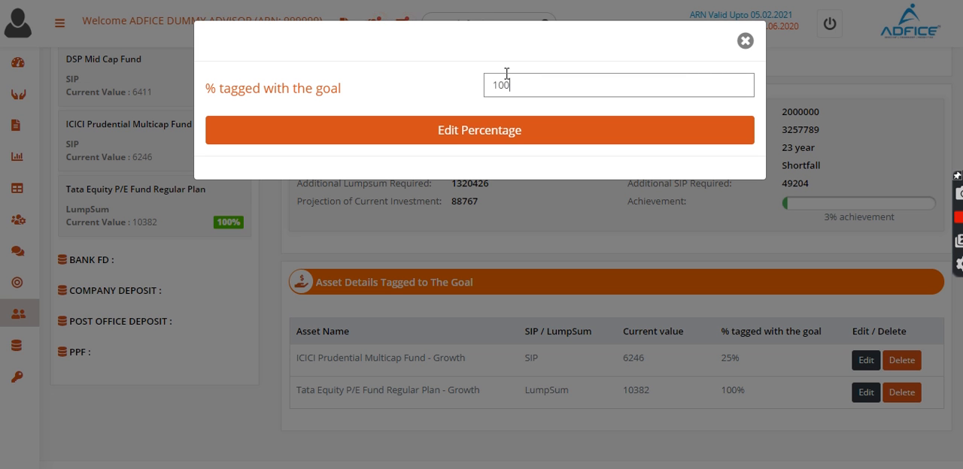
click(467, 137)
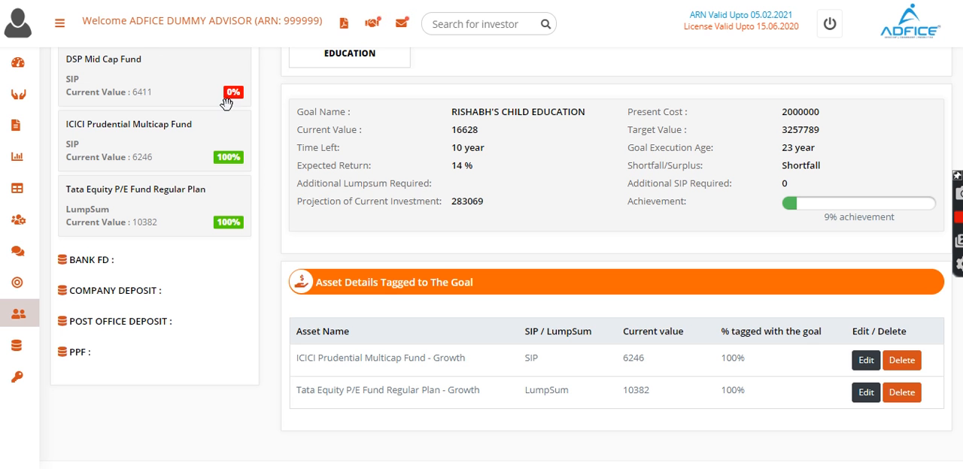
Step: Tag the DSP Mid Cap Fund to the child education goal at 100%
drag(314, 192, 432, 335)
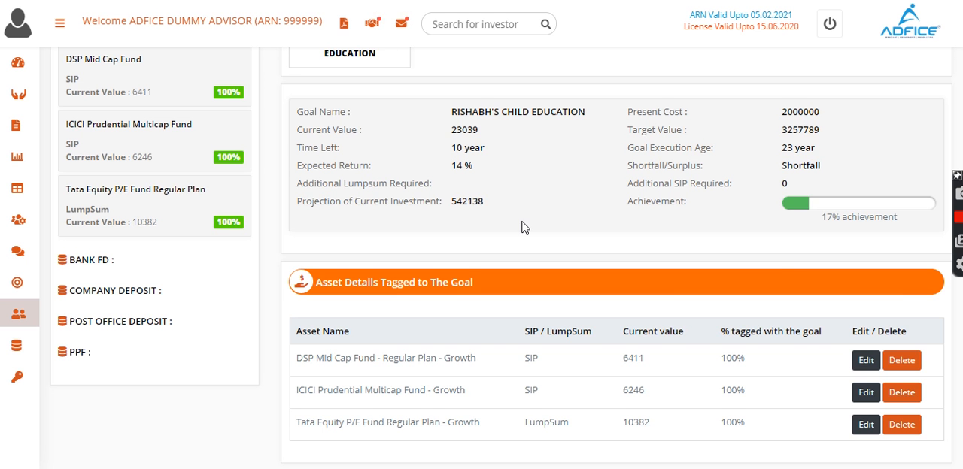
scroll(523, 224, up, 1)
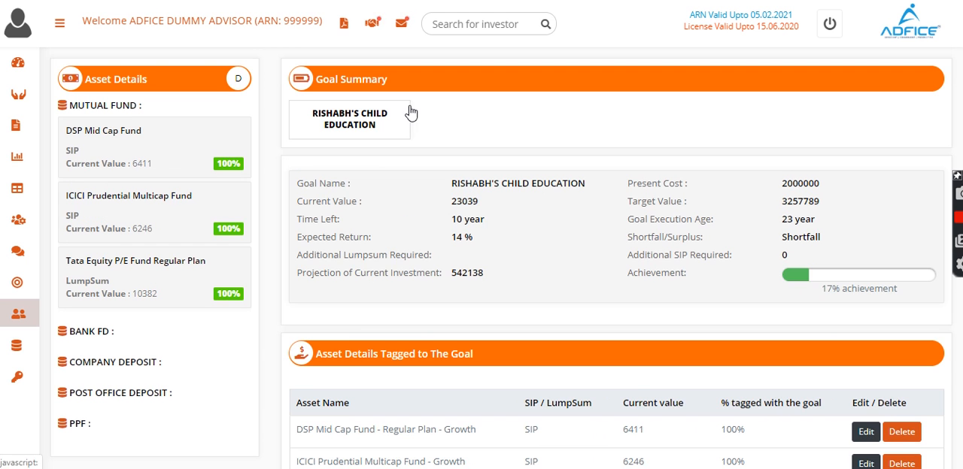